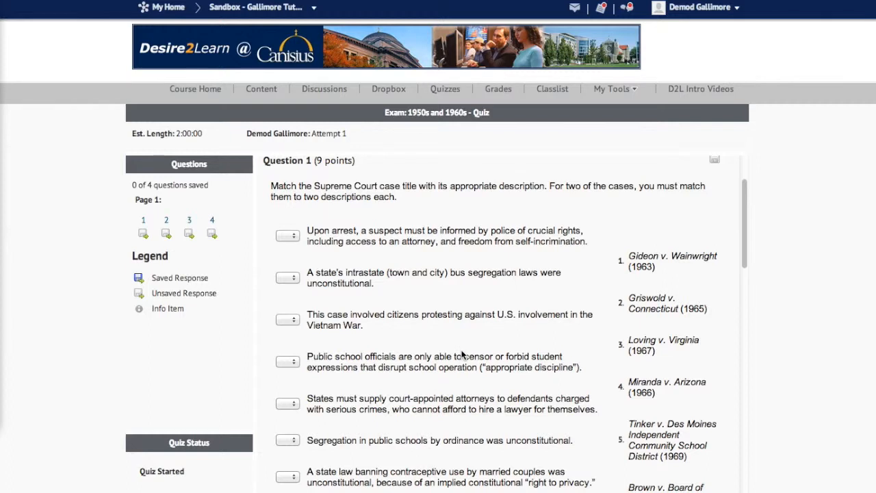
- Examine Question 1's Supreme Court case descriptions and the numbered list of case titles they are matched with
{"action": "scroll", "coordinate": [462, 354], "scroll_direction": "down", "scroll_amount": 3}
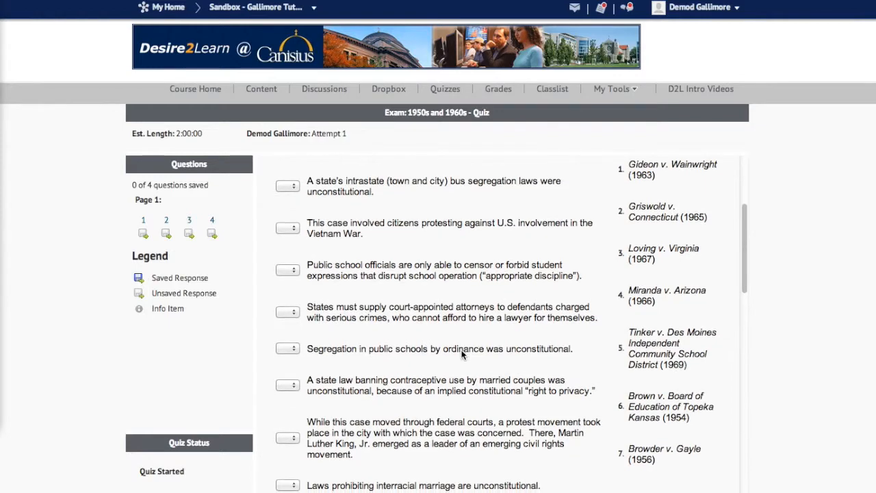
{"action": "scroll", "coordinate": [462, 354], "scroll_direction": "down", "scroll_amount": 3}
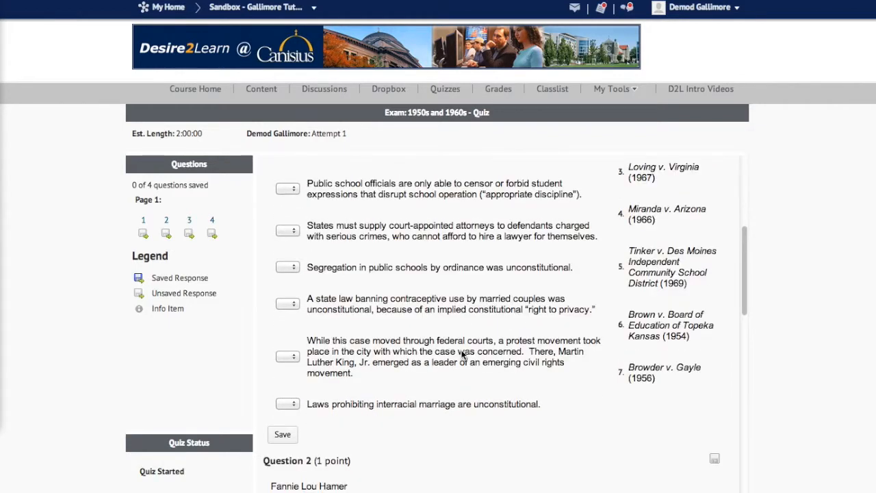
{"action": "scroll", "coordinate": [654, 349], "scroll_direction": "up", "scroll_amount": 1}
{"action": "scroll", "coordinate": [654, 354], "scroll_direction": "up", "scroll_amount": 5}
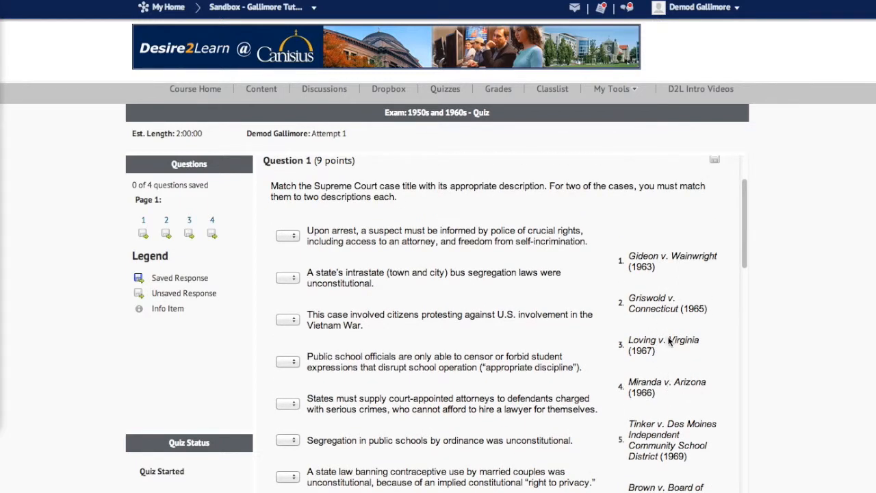
{"action": "scroll", "coordinate": [675, 383], "scroll_direction": "down", "scroll_amount": 4}
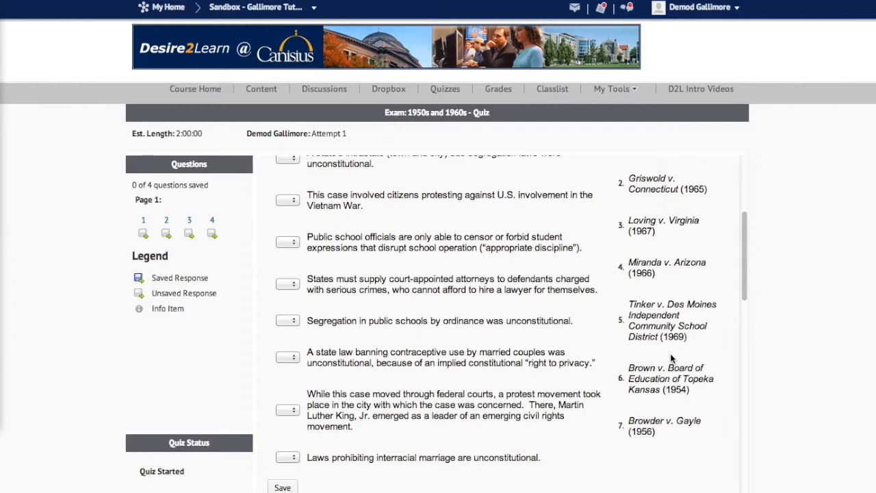
{"action": "scroll", "coordinate": [448, 334], "scroll_direction": "up", "scroll_amount": 3}
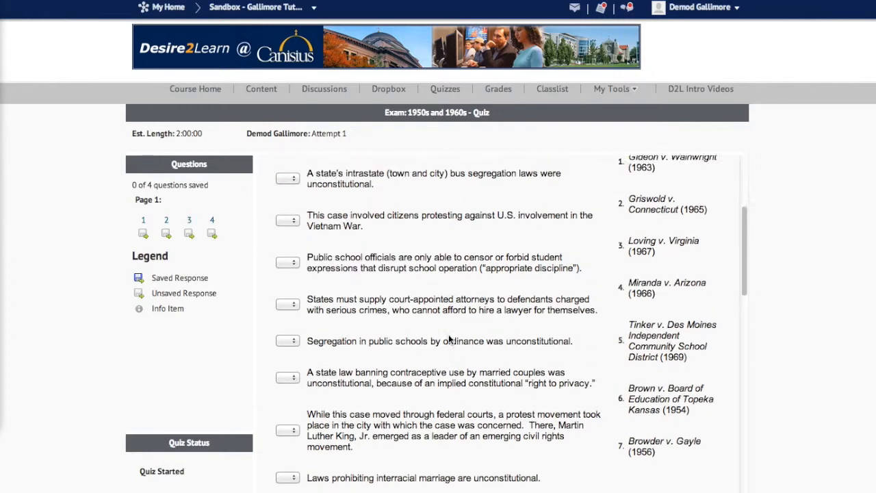
{"action": "scroll", "coordinate": [448, 336], "scroll_direction": "up", "scroll_amount": 3}
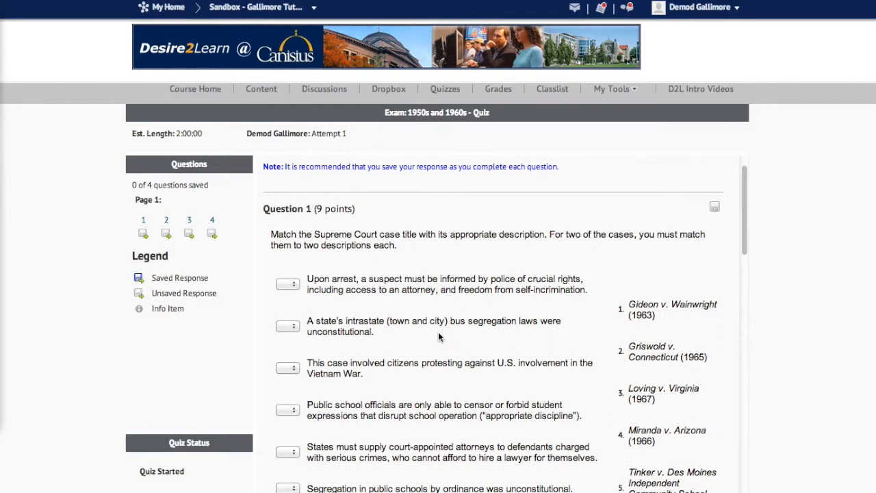
- Match the description about informing an arrested suspect of crucial rights to case 4, Miranda v. Arizona
{"action": "left_click", "coordinate": [288, 285]}
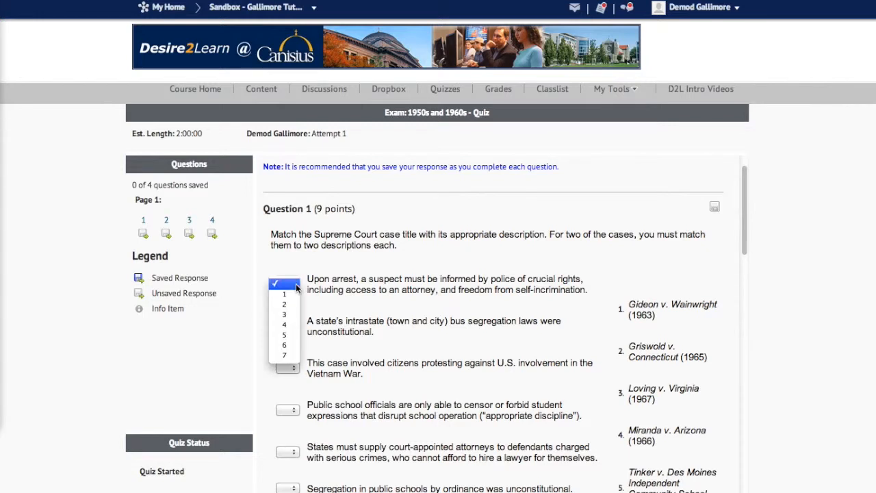
{"action": "left_click", "coordinate": [285, 326]}
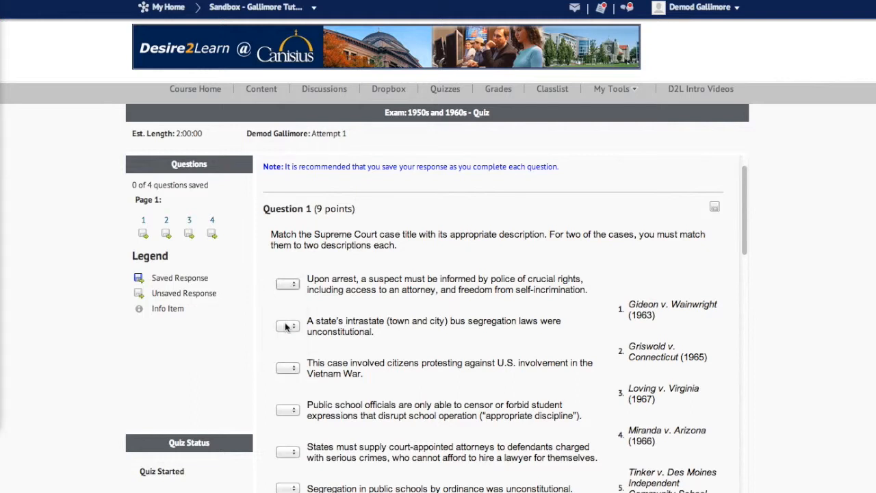
{"action": "left_click", "coordinate": [290, 284]}
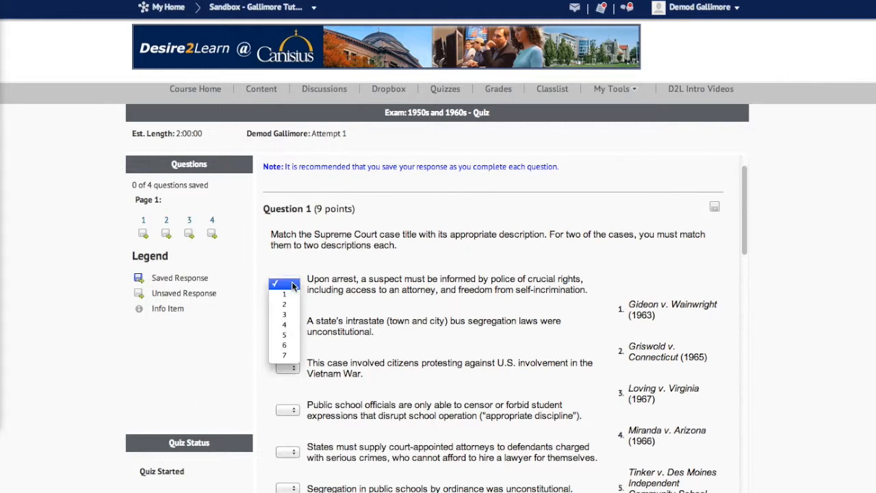
{"action": "left_click", "coordinate": [290, 326]}
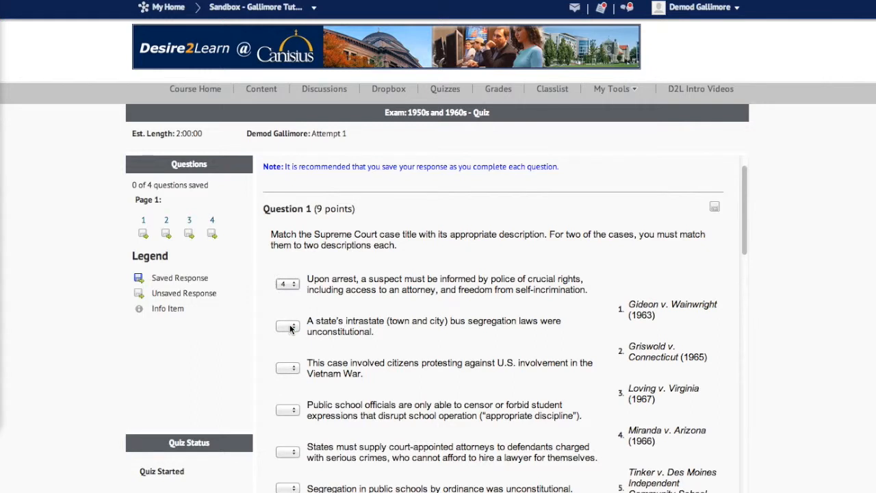
- Match the description about intrastate bus segregation laws to case 7, Browder v. Gayle
{"action": "left_click", "coordinate": [290, 327]}
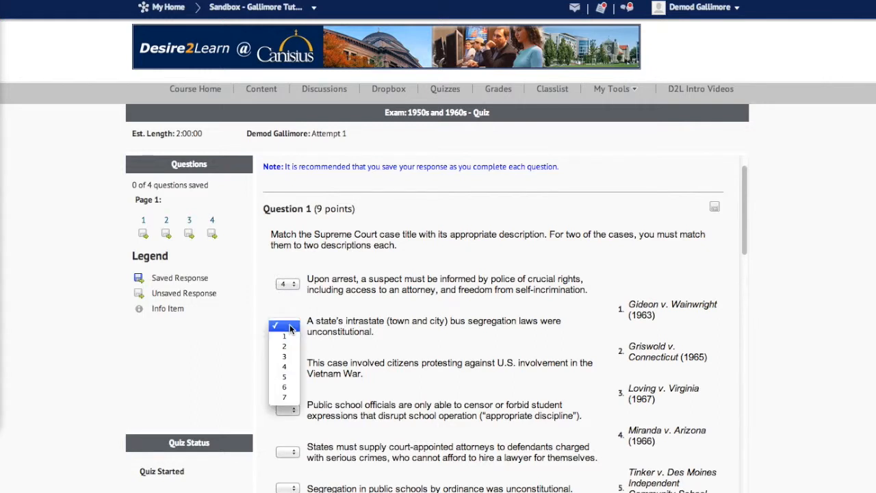
{"action": "left_click", "coordinate": [361, 364]}
{"action": "scroll", "coordinate": [361, 363], "scroll_direction": "down", "scroll_amount": 5}
{"action": "scroll", "coordinate": [360, 359], "scroll_direction": "up", "scroll_amount": 3}
{"action": "left_click", "coordinate": [288, 262]}
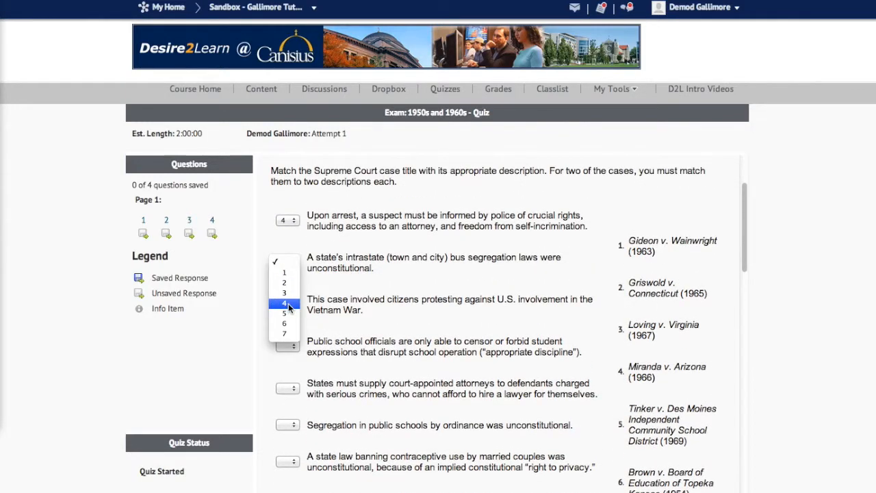
{"action": "left_click", "coordinate": [287, 334]}
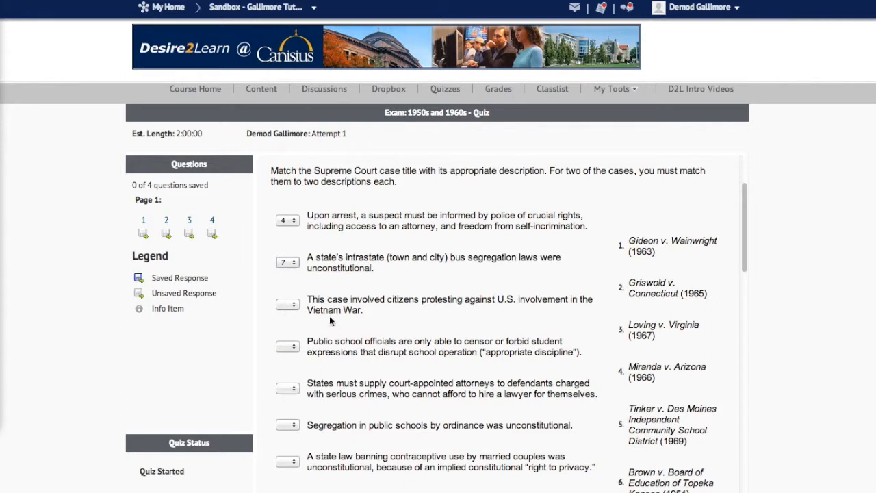
- View the answer numbers available for the Vietnam War protest description and look over the remaining descriptions
{"action": "scroll", "coordinate": [325, 314], "scroll_direction": "down", "scroll_amount": 1}
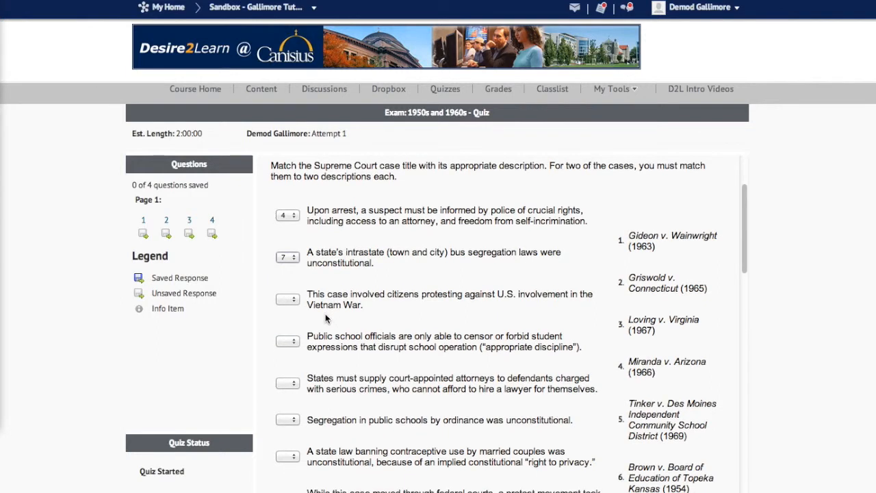
{"action": "left_click", "coordinate": [285, 283]}
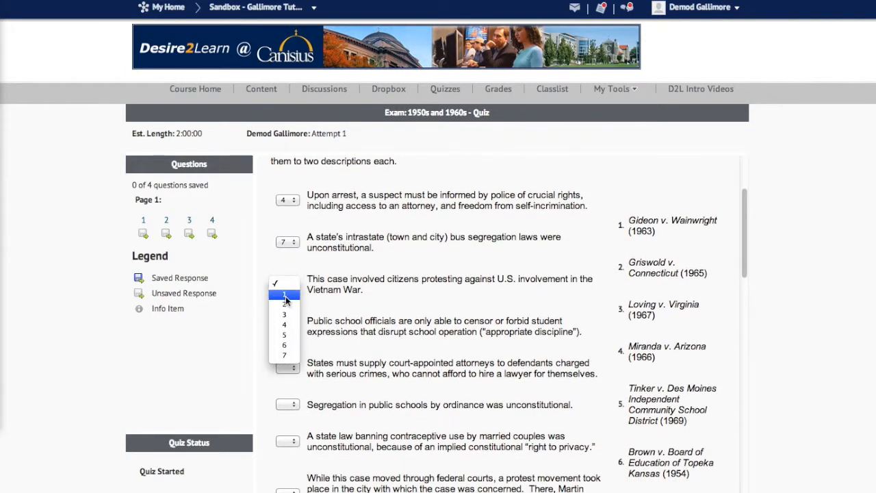
{"action": "left_click", "coordinate": [286, 286]}
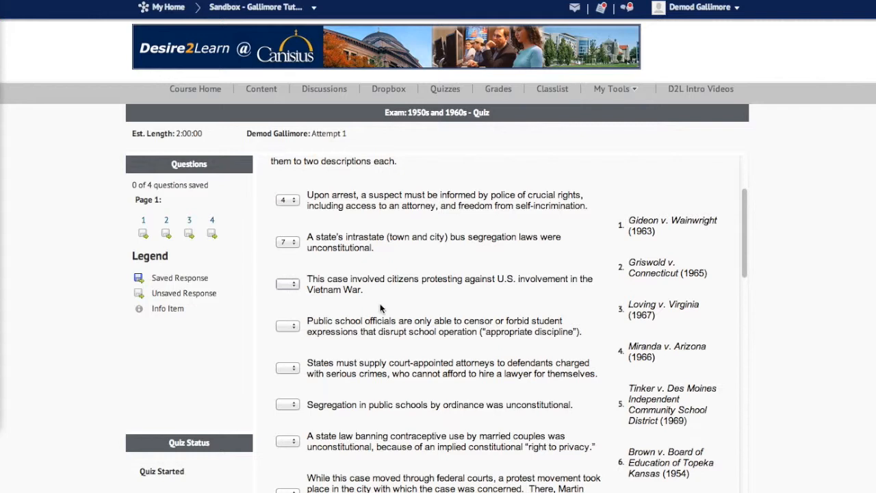
{"action": "scroll", "coordinate": [380, 308], "scroll_direction": "down", "scroll_amount": 1}
{"action": "scroll", "coordinate": [381, 308], "scroll_direction": "down", "scroll_amount": 2}
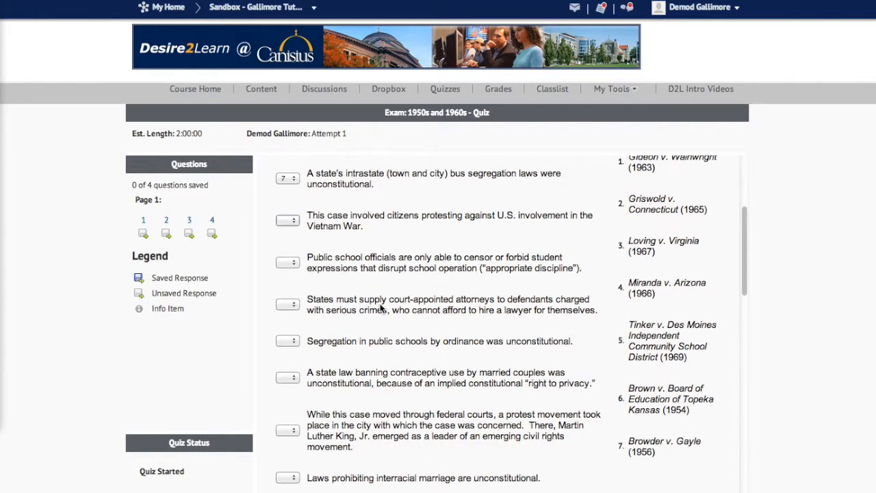
{"action": "scroll", "coordinate": [380, 307], "scroll_direction": "down", "scroll_amount": 1}
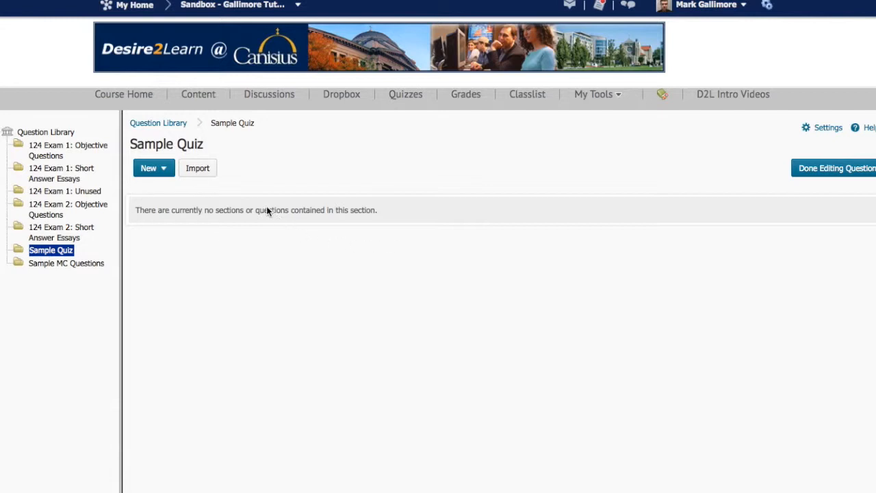
- Create a new matching question in the Sample Quiz section and title it "Supreme Court, 1950s-1960s"
{"action": "left_click", "coordinate": [166, 171]}
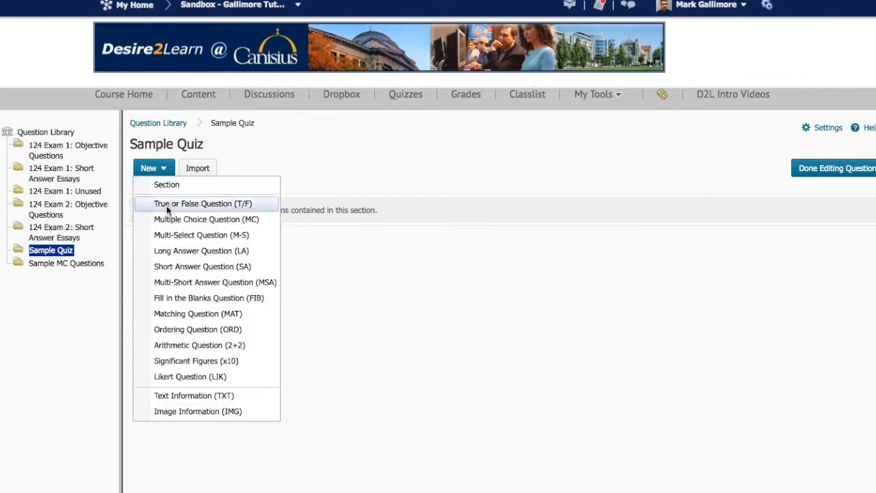
{"action": "left_click", "coordinate": [198, 314]}
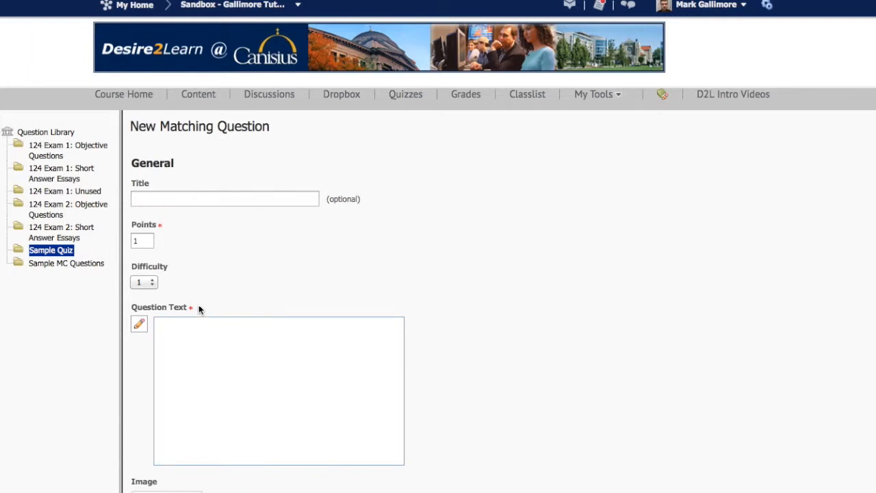
{"action": "left_click", "coordinate": [164, 198]}
{"action": "type", "text": "Supreme Court, 1950s-1960s"}
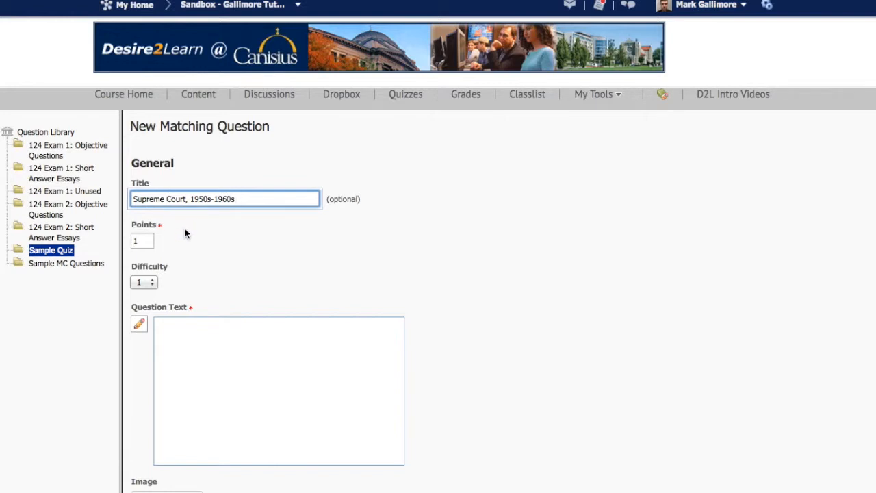
- Set the matching question's points to 9
{"action": "left_click", "coordinate": [148, 239]}
{"action": "key", "text": "BackSpace"}
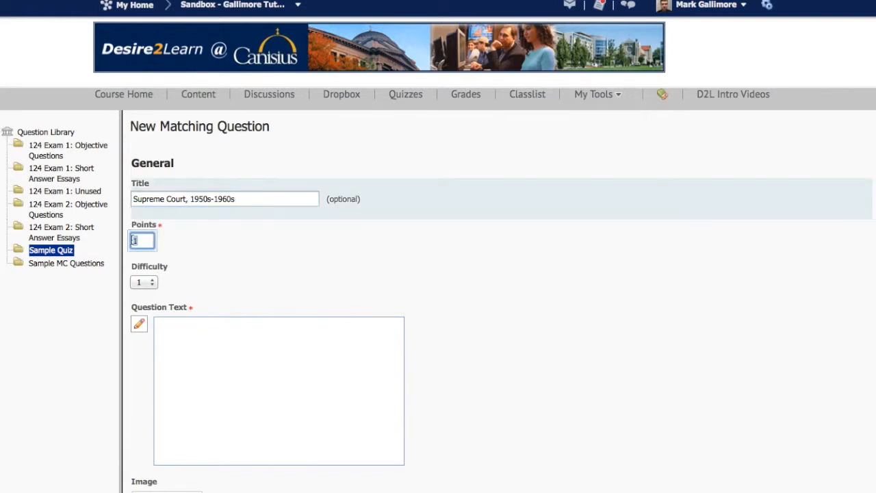
{"action": "type", "text": "9"}
{"action": "left_click", "coordinate": [204, 248]}
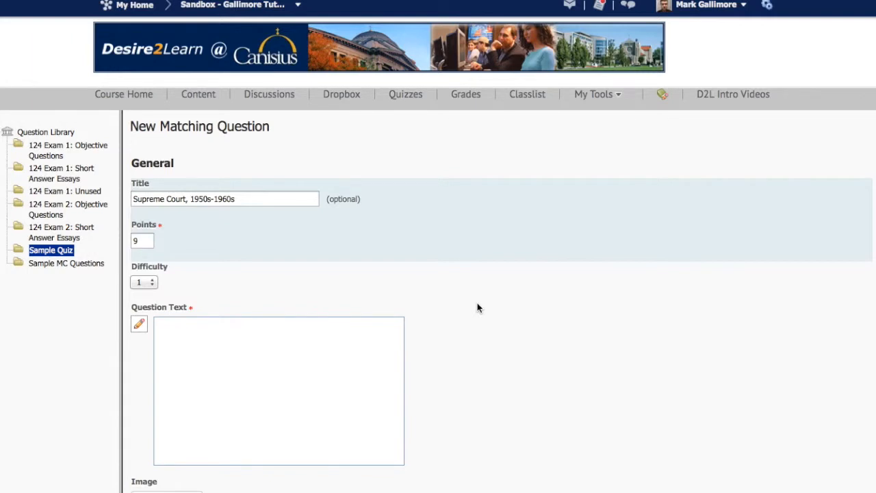
- Enter the question text "Match the Supreme Court case title with it's appropriate description. For two of the cases, you must match them to two descriptions each."
{"action": "left_click", "coordinate": [390, 338]}
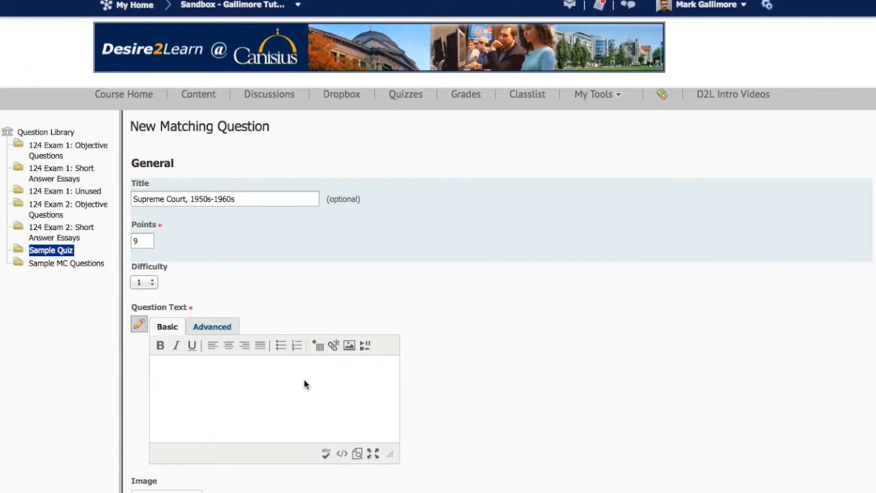
{"action": "type", "text": "Match the Supreme Court case title with it's appropriate description. For two of the cases, you must match them to two descriptions each."}
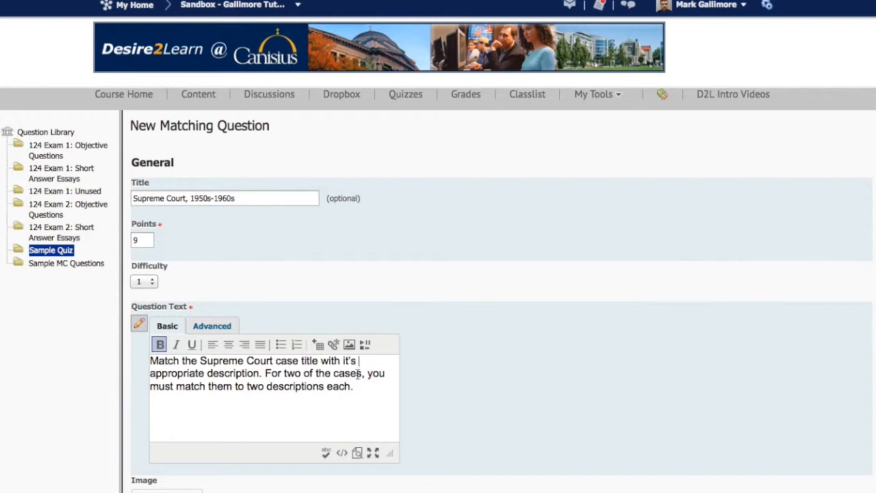
{"action": "left_click", "coordinate": [397, 362]}
{"action": "key", "text": "BackSpace"}
- Set the grading of the matching question's choices to Equally weighted
{"action": "scroll", "coordinate": [416, 388], "scroll_direction": "down", "scroll_amount": 4}
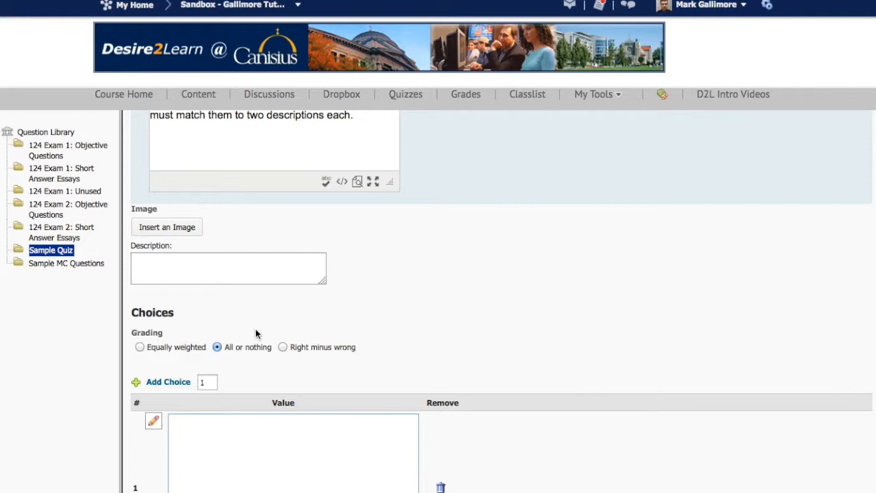
{"action": "left_click", "coordinate": [139, 348]}
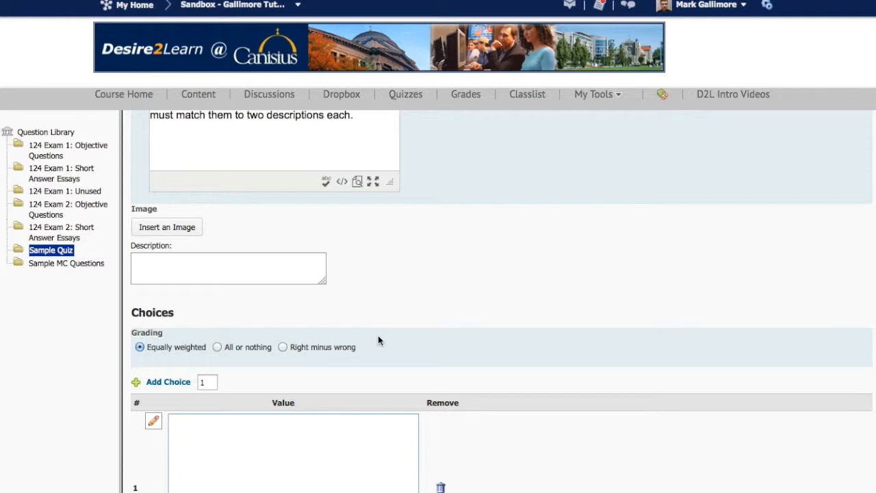
{"action": "left_click", "coordinate": [217, 347]}
{"action": "left_click", "coordinate": [284, 347]}
{"action": "left_click", "coordinate": [163, 348]}
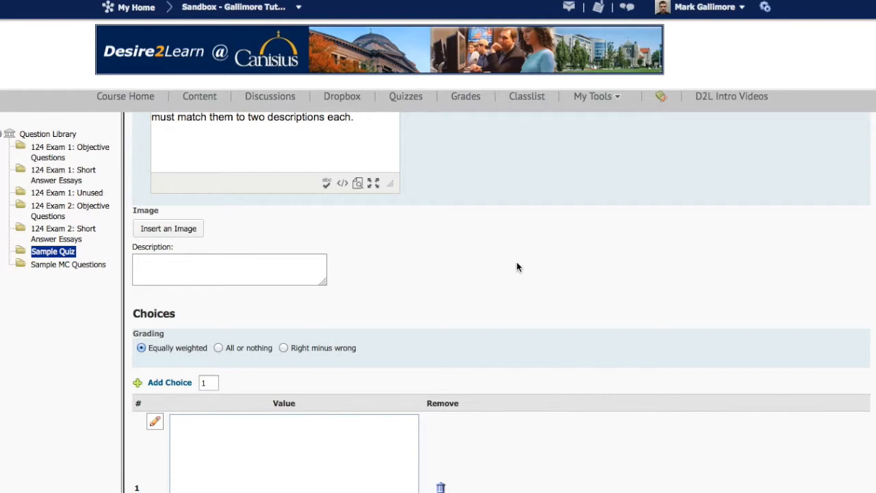
- Enter "Gideon v. Wainwright (1963)" as the first choice and "Griswold v. Connecticut (1965)" as the second choice
{"action": "scroll", "coordinate": [464, 267], "scroll_direction": "down", "scroll_amount": 4}
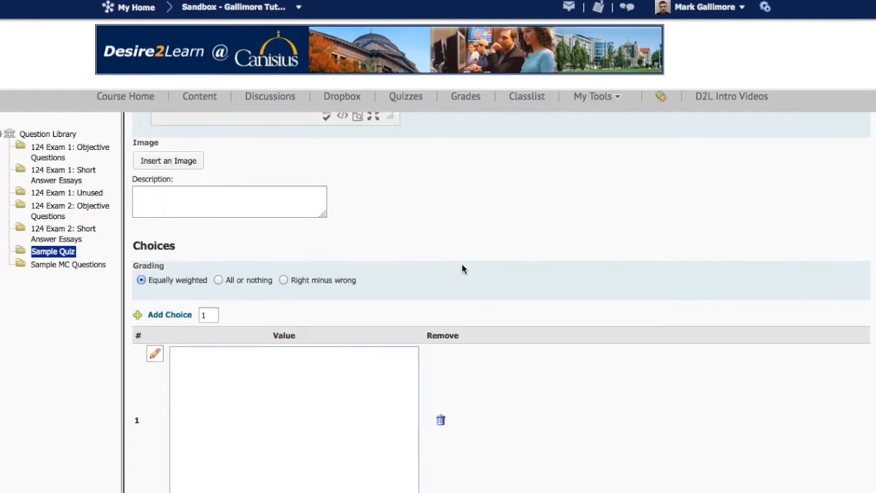
{"action": "left_click", "coordinate": [346, 261]}
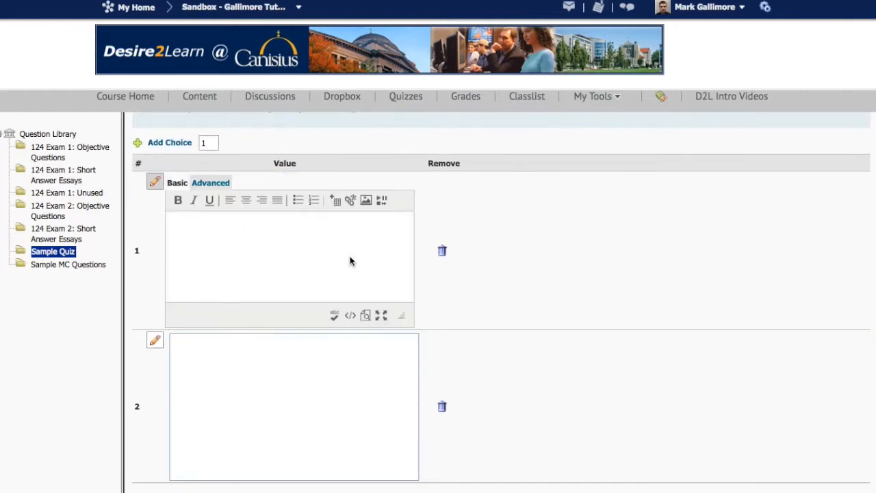
{"action": "type", "text": "Gideon v. Wainwright (1963)"}
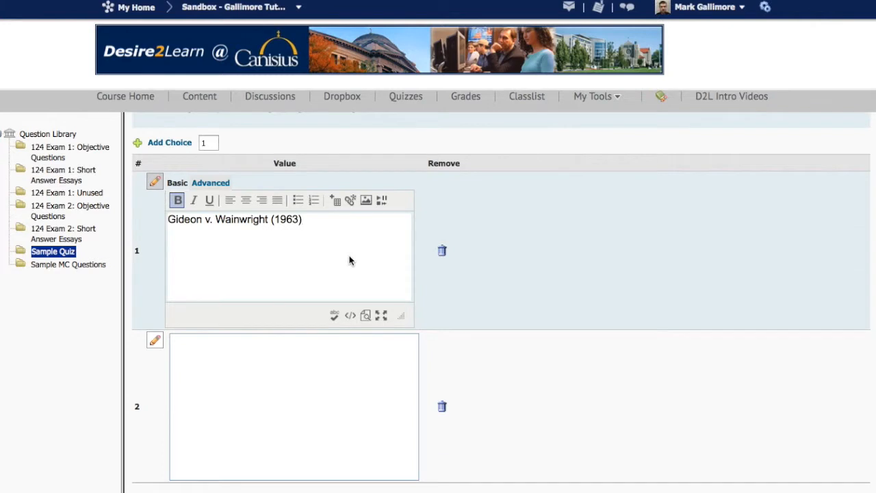
{"action": "scroll", "coordinate": [350, 259], "scroll_direction": "down", "scroll_amount": 1}
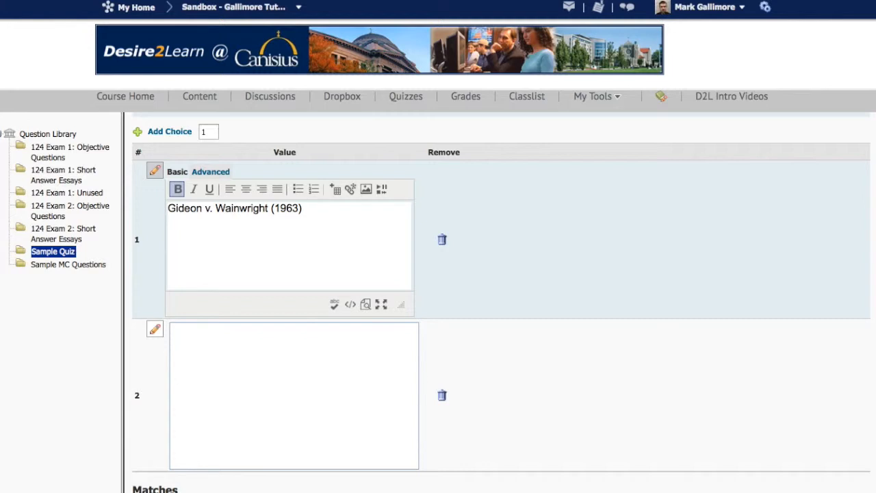
{"action": "left_click", "coordinate": [313, 363]}
{"action": "type", "text": "Griswold v. Connecticut (1965)"}
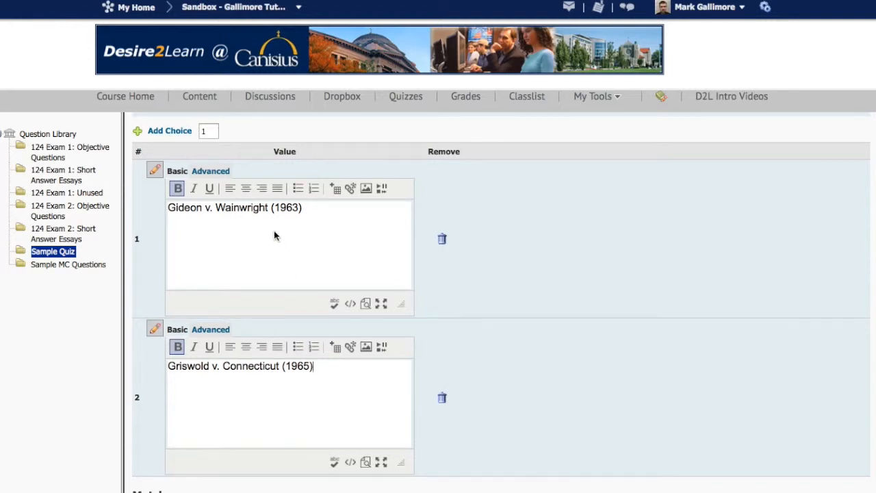
- Italicize the case name "Gideon v. Wainwright" in the first choice, leaving out the year
{"action": "left_click", "coordinate": [268, 207]}
{"action": "left_click_drag", "start_coordinate": [268, 207], "coordinate": [160, 212]}
{"action": "left_click", "coordinate": [193, 188]}
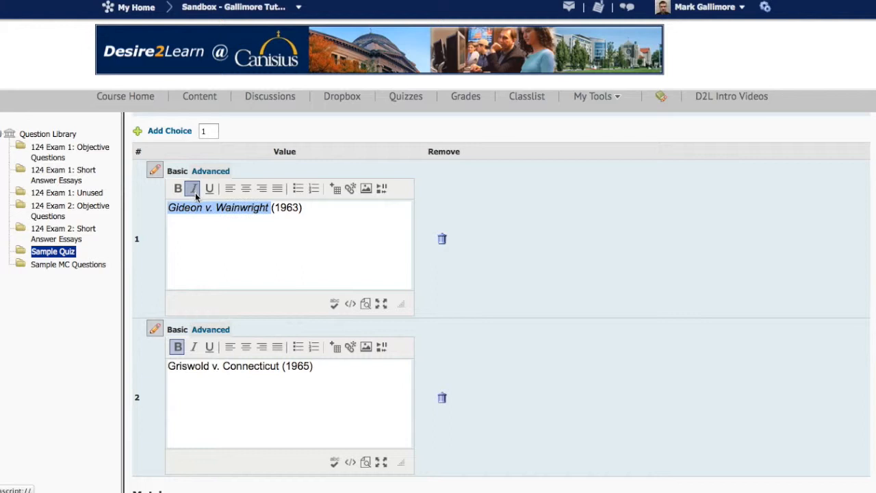
- Italicize the case name "Griswold v. Connecticut" in the second choice, leaving out the year
{"action": "left_click", "coordinate": [282, 366]}
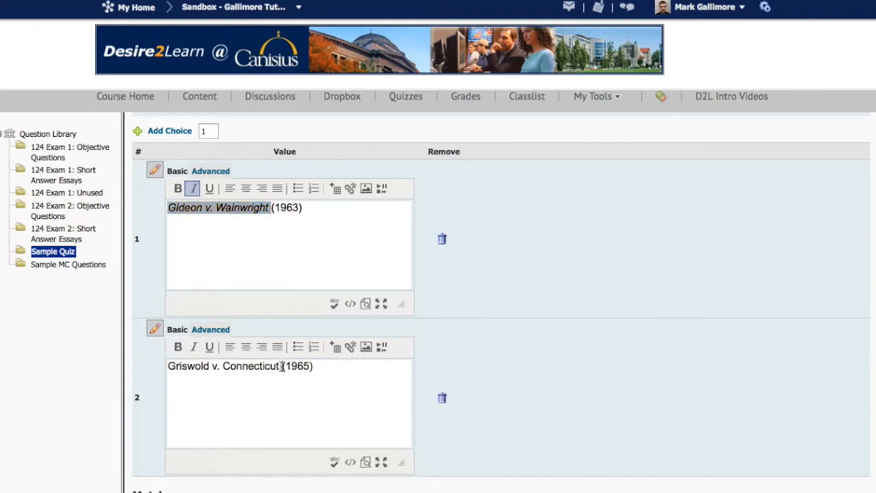
{"action": "left_click_drag", "start_coordinate": [281, 366], "coordinate": [144, 371]}
{"action": "left_click", "coordinate": [194, 347]}
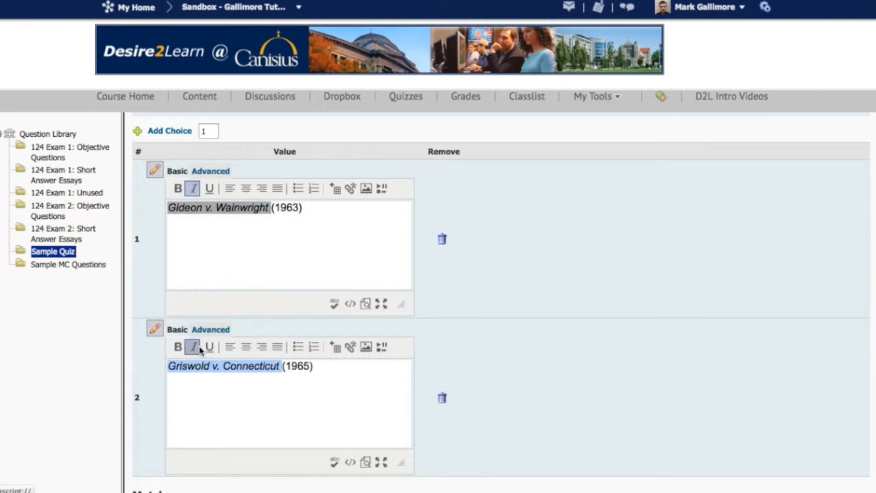
- Add 5 more blank choices to the matching question
{"action": "scroll", "coordinate": [282, 346], "scroll_direction": "up", "scroll_amount": 3}
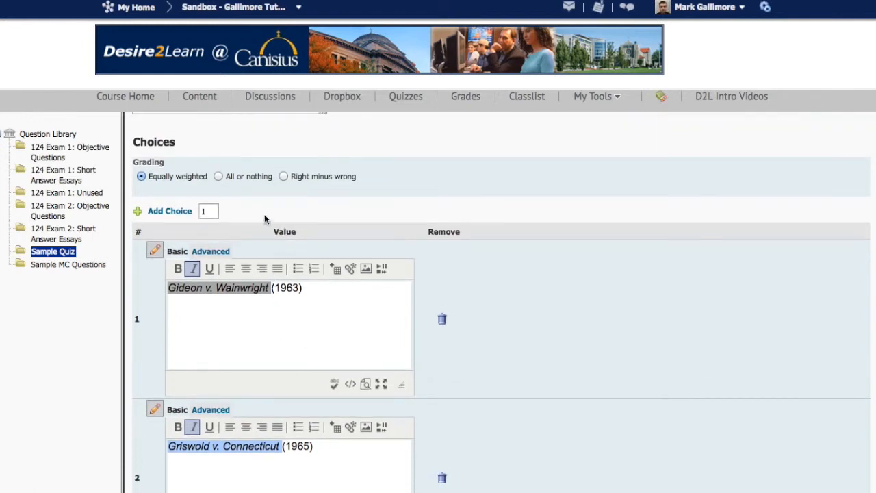
{"action": "scroll", "coordinate": [269, 265], "scroll_direction": "down", "scroll_amount": 2}
{"action": "scroll", "coordinate": [268, 265], "scroll_direction": "down", "scroll_amount": 3}
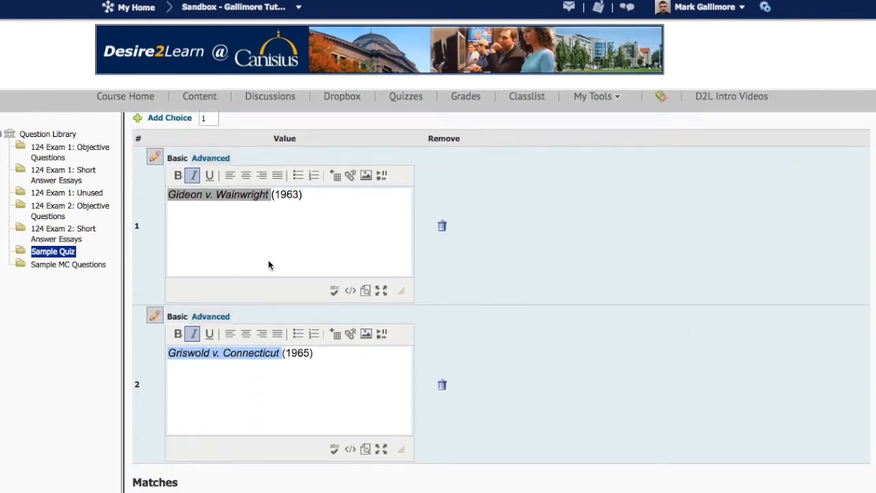
{"action": "scroll", "coordinate": [268, 265], "scroll_direction": "up", "scroll_amount": 3}
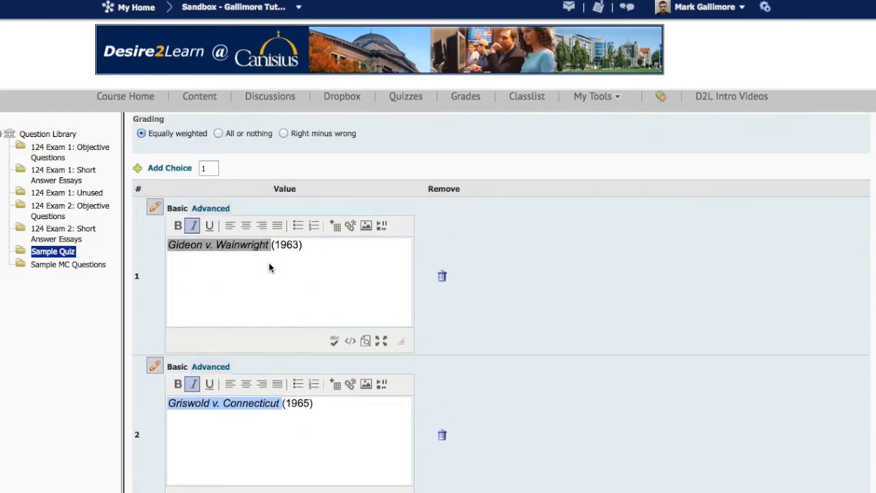
{"action": "scroll", "coordinate": [255, 256], "scroll_direction": "down", "scroll_amount": 2}
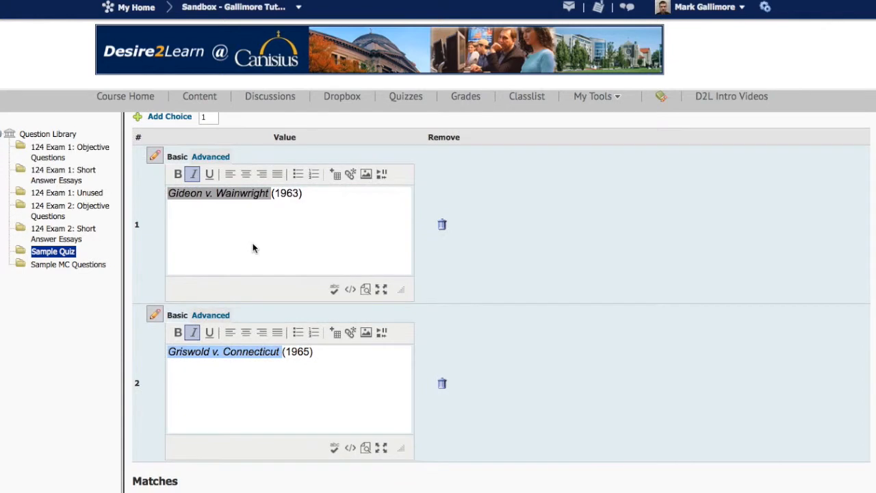
{"action": "scroll", "coordinate": [253, 248], "scroll_direction": "up", "scroll_amount": 2}
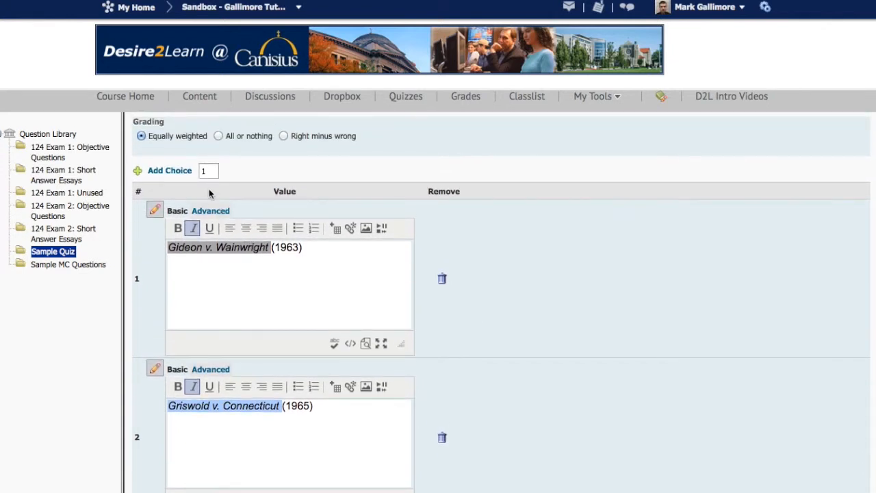
{"action": "left_click", "coordinate": [210, 170]}
{"action": "key", "text": "BackSpace"}
{"action": "type", "text": "3"}
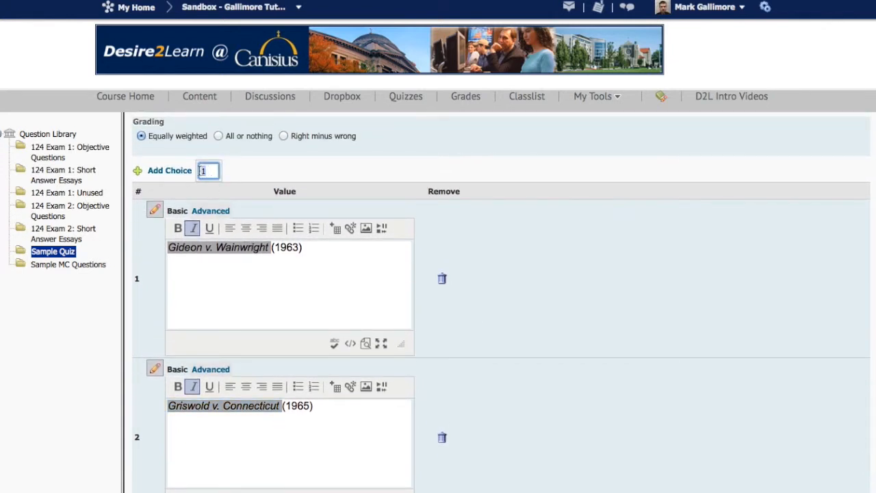
{"action": "key", "text": "BackSpace"}
{"action": "type", "text": "5"}
{"action": "left_click", "coordinate": [169, 172]}
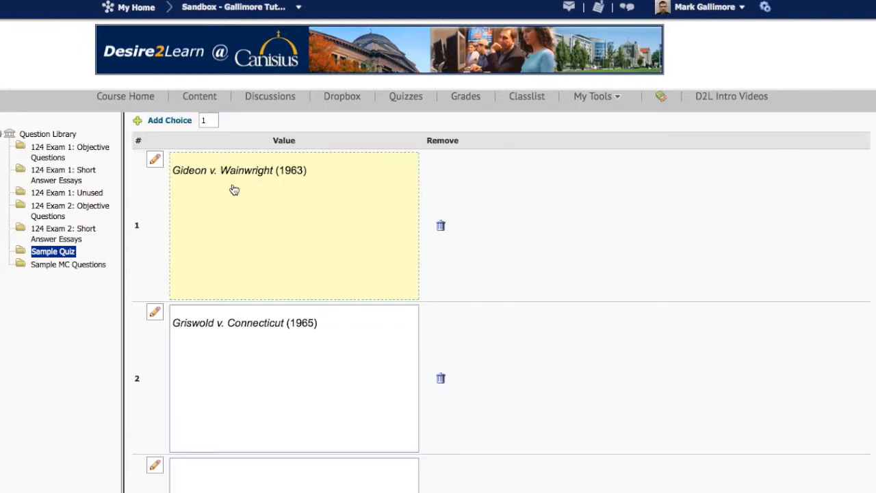
{"action": "scroll", "coordinate": [251, 235], "scroll_direction": "down", "scroll_amount": 5}
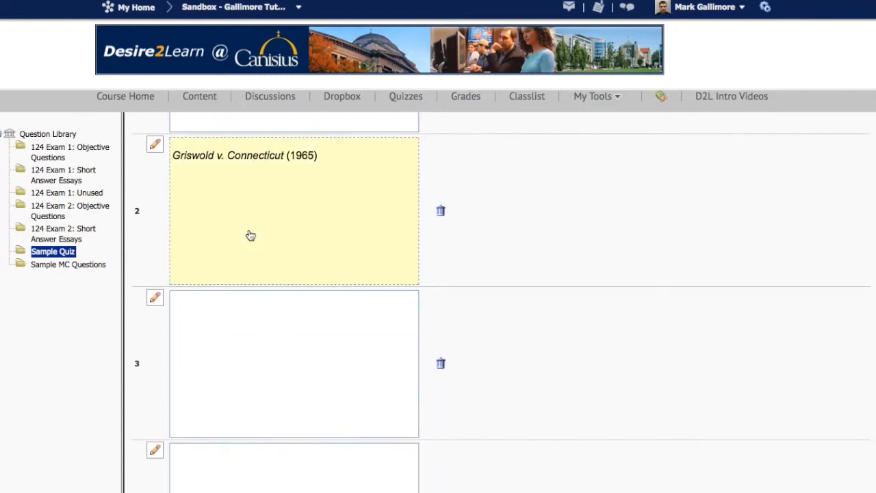
{"action": "scroll", "coordinate": [251, 235], "scroll_direction": "down", "scroll_amount": 11}
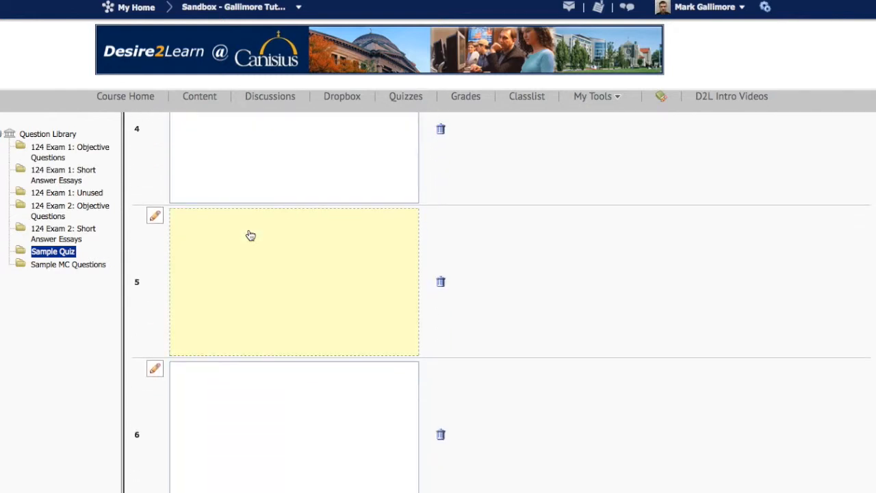
- Add 7 more blank matches to the matching question
{"action": "scroll", "coordinate": [248, 235], "scroll_direction": "up", "scroll_amount": 5}
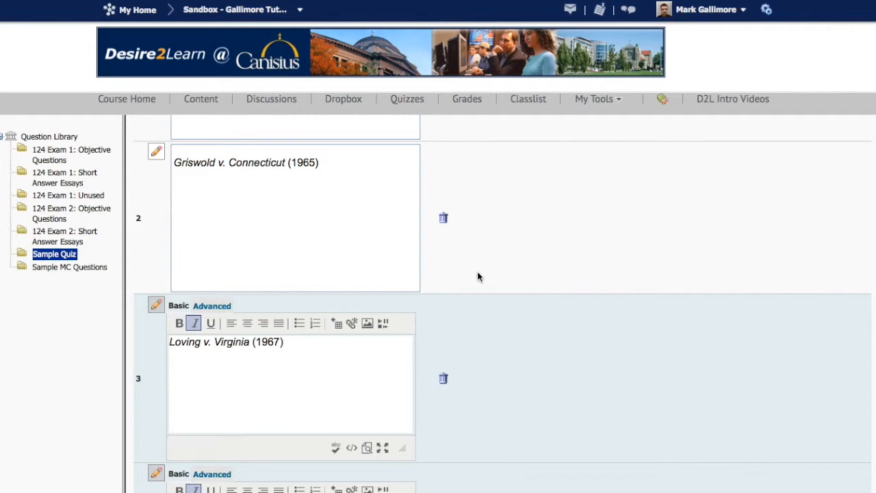
{"action": "scroll", "coordinate": [478, 274], "scroll_direction": "down", "scroll_amount": 6}
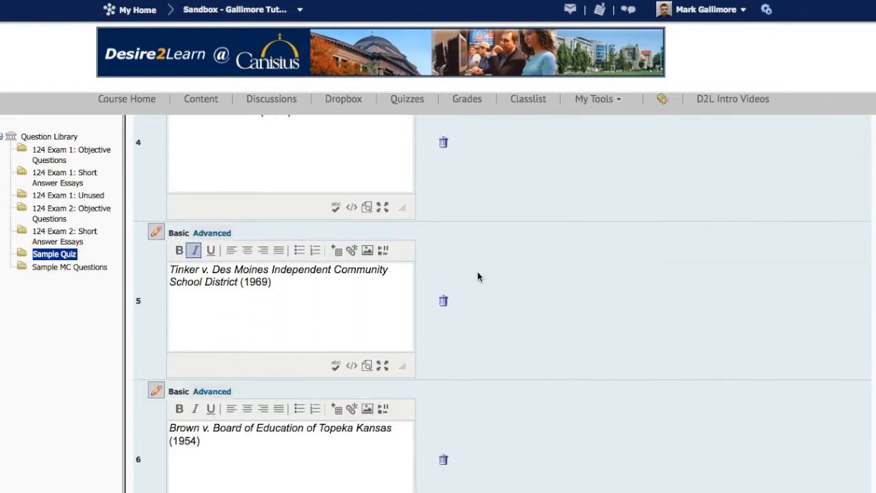
{"action": "scroll", "coordinate": [478, 277], "scroll_direction": "down", "scroll_amount": 8}
{"action": "scroll", "coordinate": [477, 277], "scroll_direction": "down", "scroll_amount": 2}
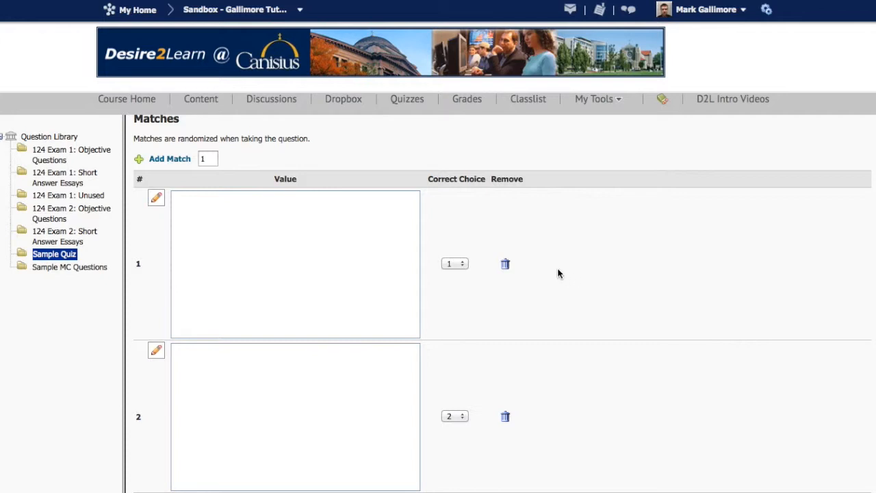
{"action": "double_click", "coordinate": [211, 158]}
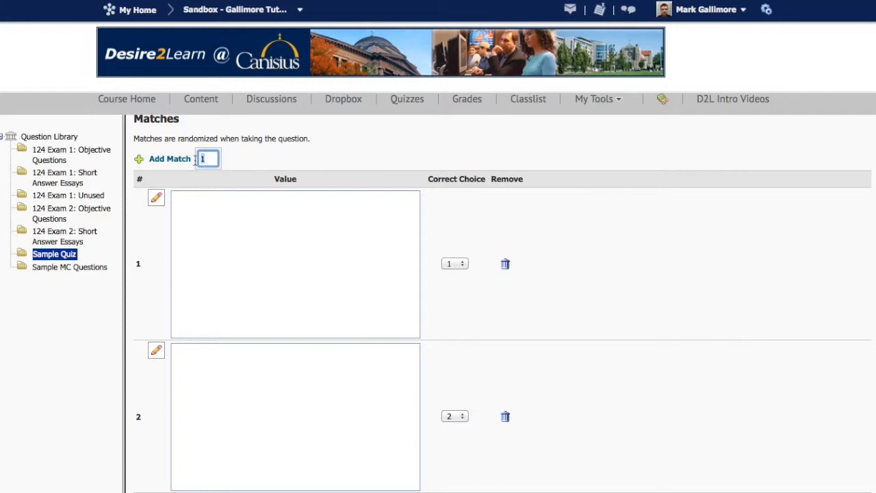
{"action": "type", "text": "7"}
{"action": "left_click", "coordinate": [255, 160]}
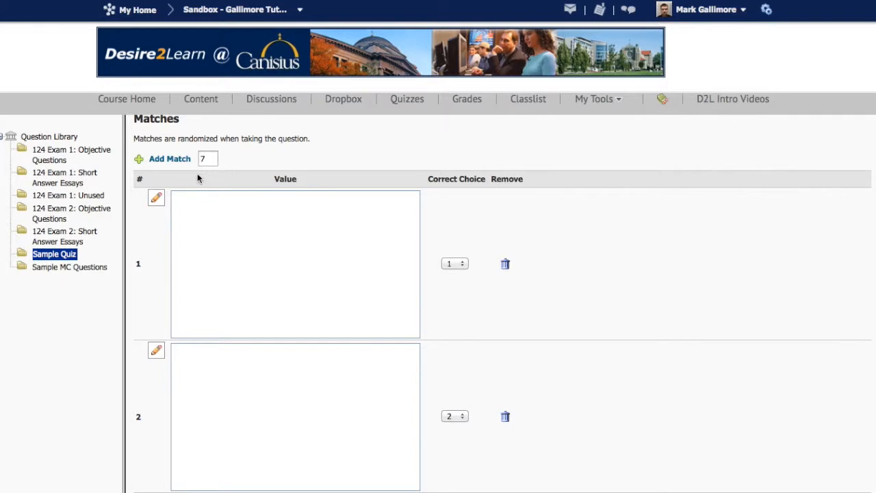
{"action": "left_click", "coordinate": [170, 158]}
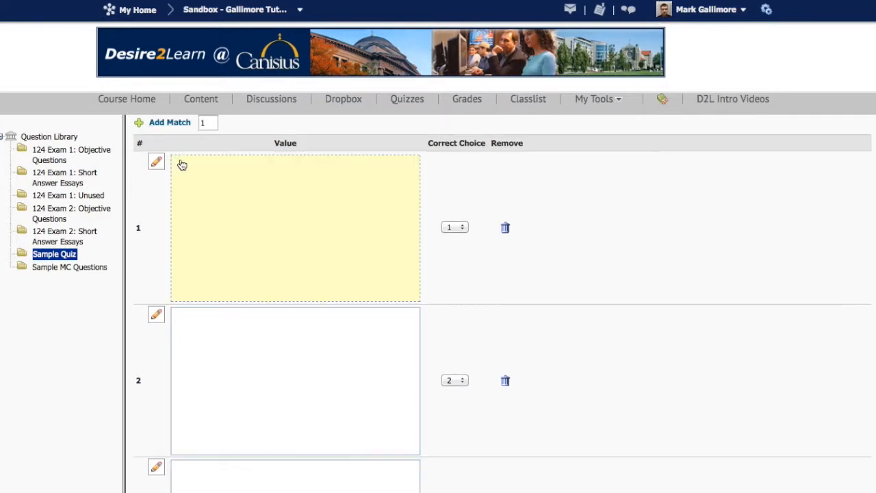
{"action": "scroll", "coordinate": [264, 193], "scroll_direction": "down", "scroll_amount": 3}
{"action": "scroll", "coordinate": [266, 196], "scroll_direction": "up", "scroll_amount": 2}
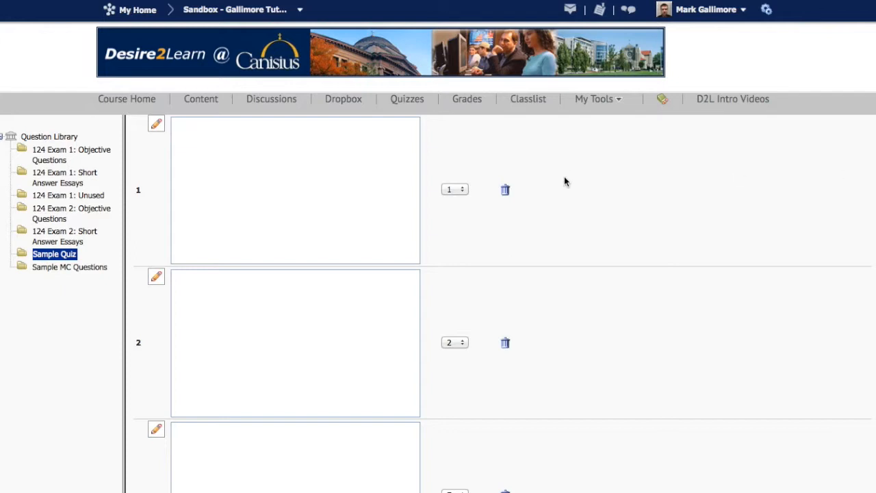
- Enter match 1 with correct choice 1: "states must supply court-appointed attorneys to defendants charged with serious crimes, who cannot afford to hire a lawyer for themselves."
{"action": "left_click", "coordinate": [318, 186]}
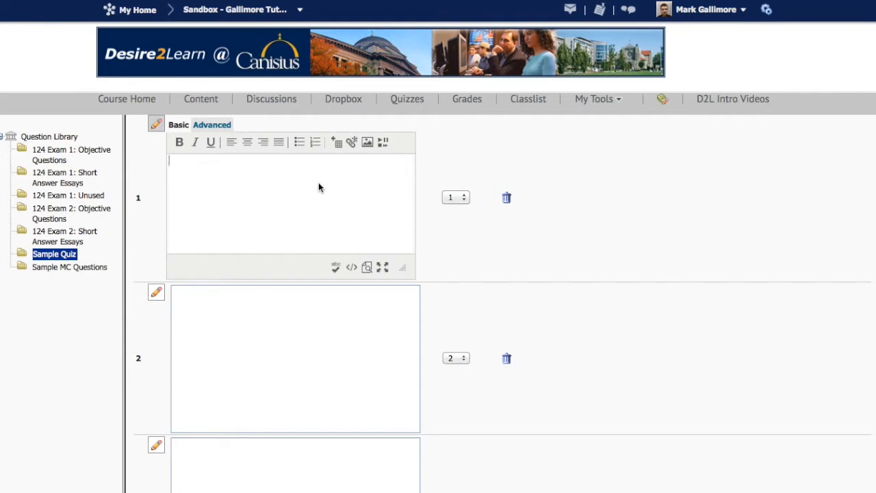
{"action": "type", "text": "states must supply court-appointed attorneys to defendants charged with serious crimes, who cannot afford to hire a lawyer for themselves."}
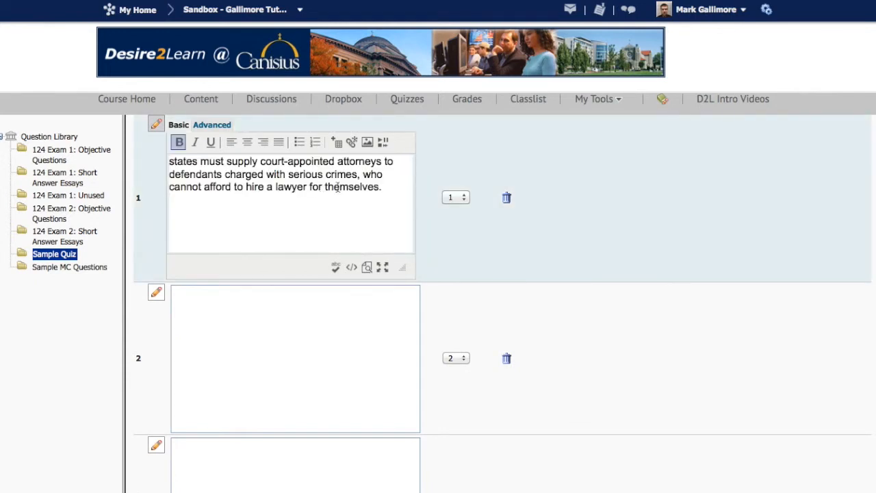
{"action": "left_click", "coordinate": [465, 198]}
{"action": "left_click", "coordinate": [464, 198]}
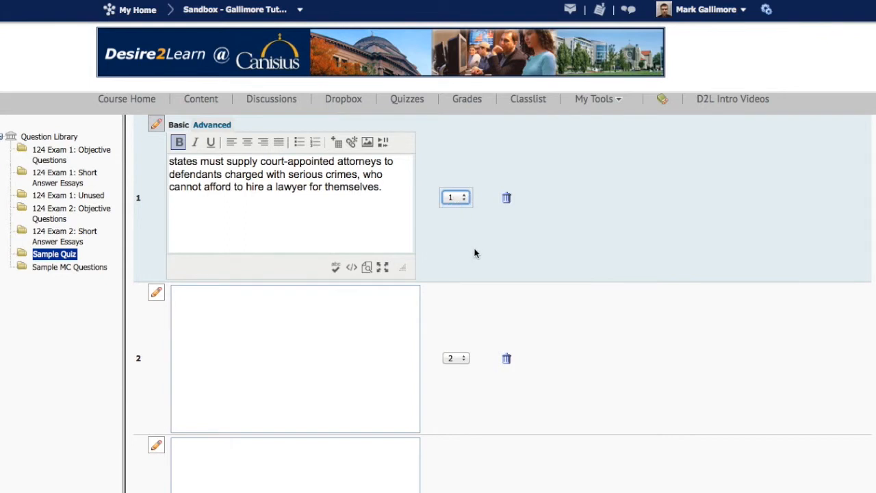
- Enter as the second match: "a state law banning contraceptive use by married couples was unconstitutional, because of an implied constitutional 'right to privacy.'"
{"action": "left_click", "coordinate": [343, 364]}
{"action": "type", "text": "a state law banning contraceptive use by married couples was unconstitutional, because of an implied constitutional \"right to privacy.\""}
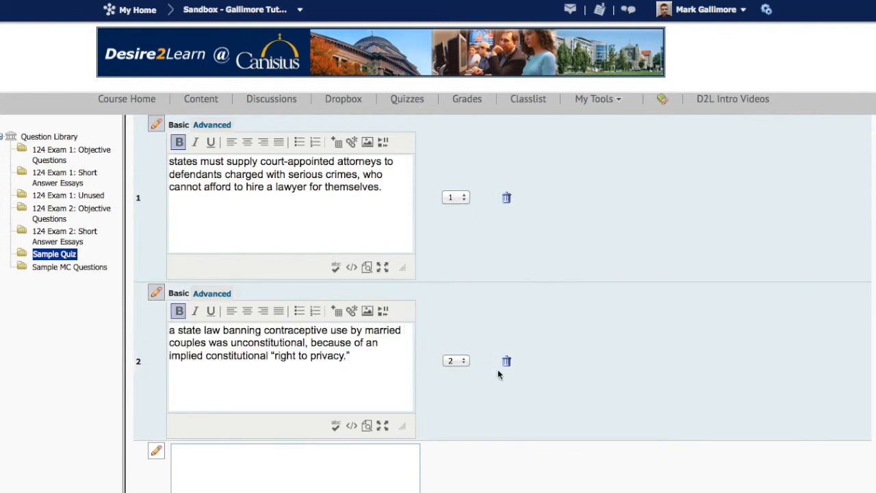
{"action": "scroll", "coordinate": [582, 381], "scroll_direction": "down", "scroll_amount": 2}
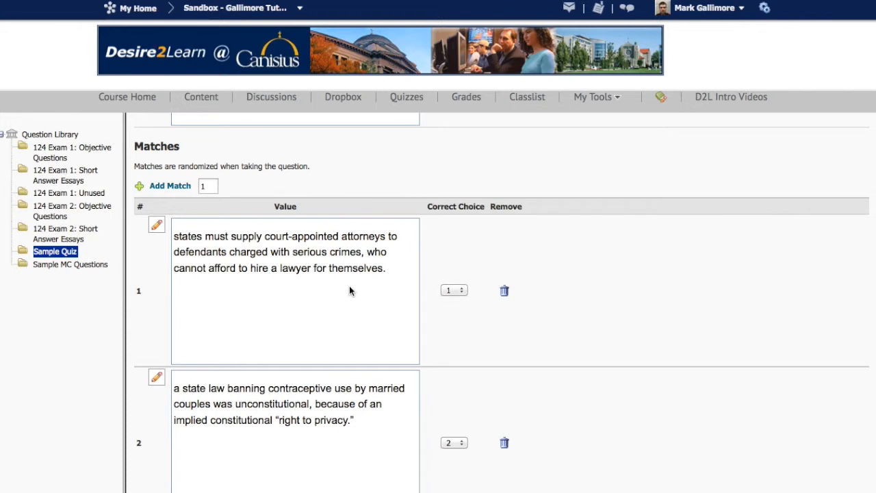
- Review the case choices against the match descriptions and their correct choice numbers, including the cases that have two descriptions
{"action": "scroll", "coordinate": [349, 291], "scroll_direction": "up", "scroll_amount": 5}
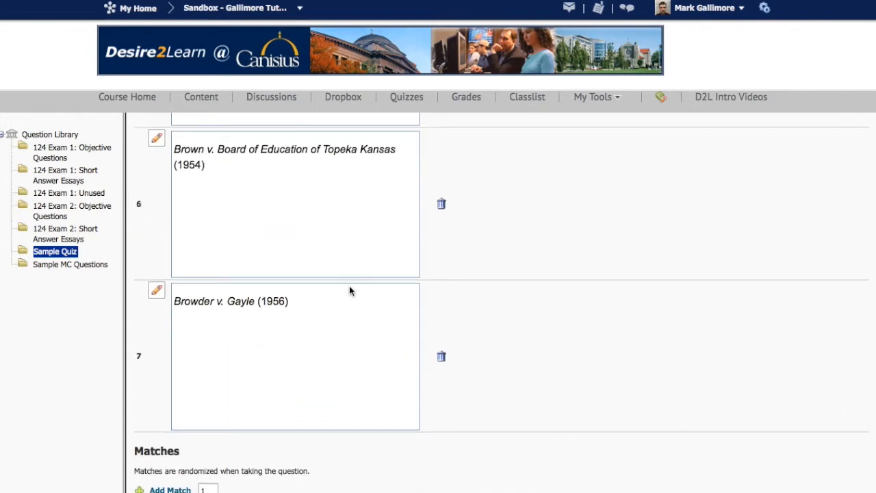
{"action": "scroll", "coordinate": [349, 291], "scroll_direction": "up", "scroll_amount": 1}
{"action": "scroll", "coordinate": [349, 291], "scroll_direction": "down", "scroll_amount": 5}
{"action": "scroll", "coordinate": [349, 291], "scroll_direction": "down", "scroll_amount": 10}
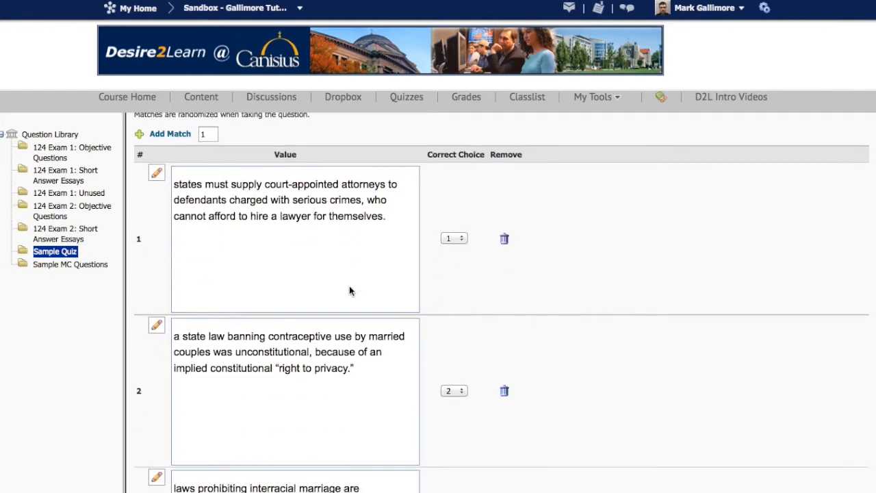
{"action": "scroll", "coordinate": [349, 291], "scroll_direction": "down", "scroll_amount": 15}
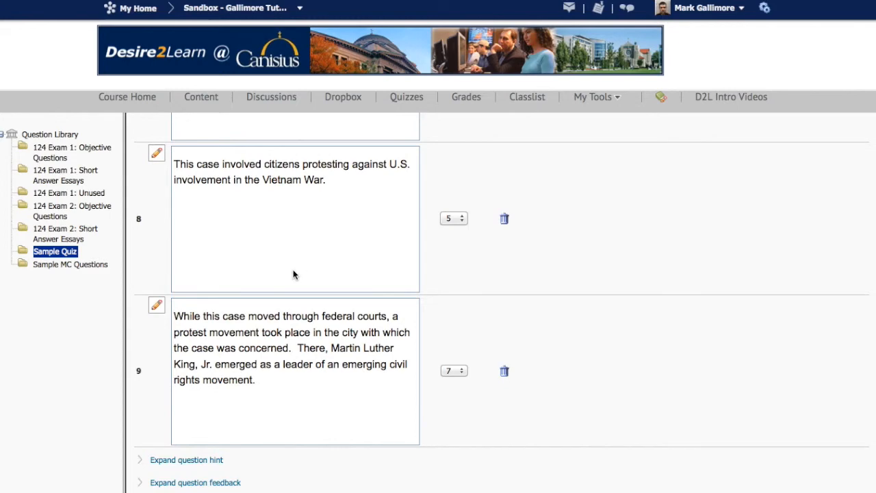
{"action": "scroll", "coordinate": [275, 262], "scroll_direction": "up", "scroll_amount": 6}
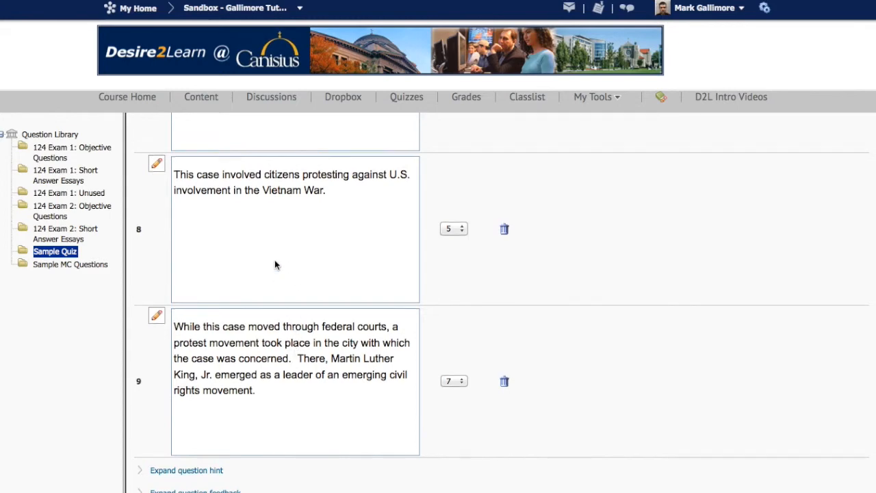
{"action": "scroll", "coordinate": [275, 260], "scroll_direction": "up", "scroll_amount": 15}
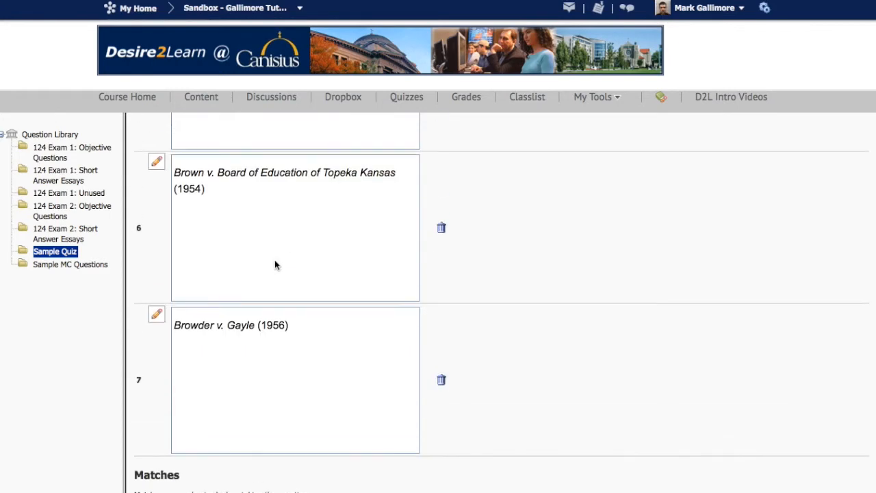
{"action": "scroll", "coordinate": [275, 260], "scroll_direction": "up", "scroll_amount": 5}
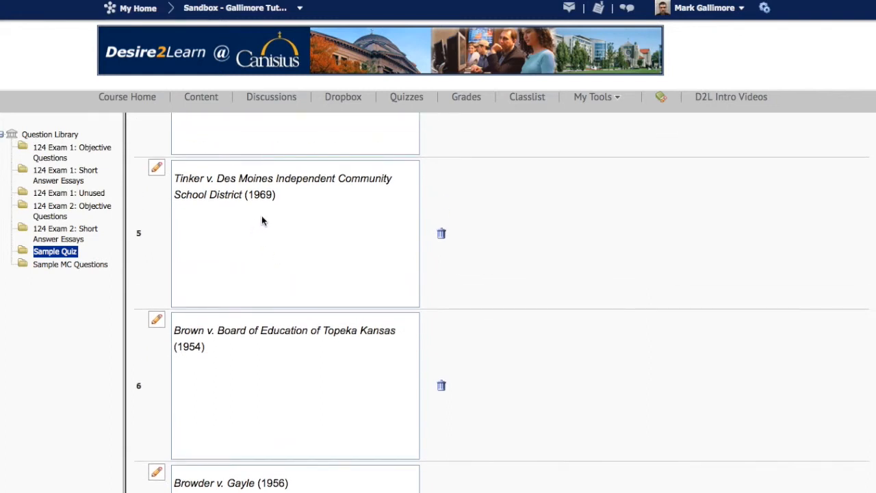
{"action": "scroll", "coordinate": [285, 255], "scroll_direction": "down", "scroll_amount": 2}
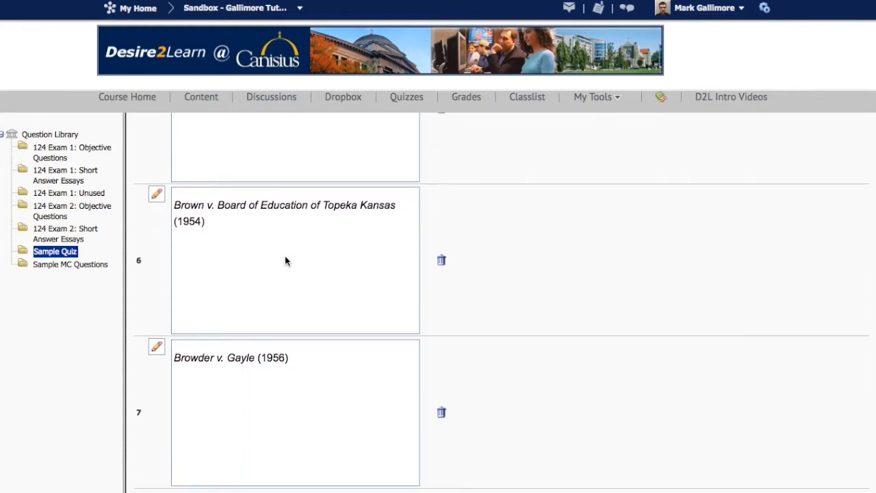
{"action": "scroll", "coordinate": [285, 256], "scroll_direction": "up", "scroll_amount": 2}
{"action": "scroll", "coordinate": [206, 264], "scroll_direction": "down", "scroll_amount": 3}
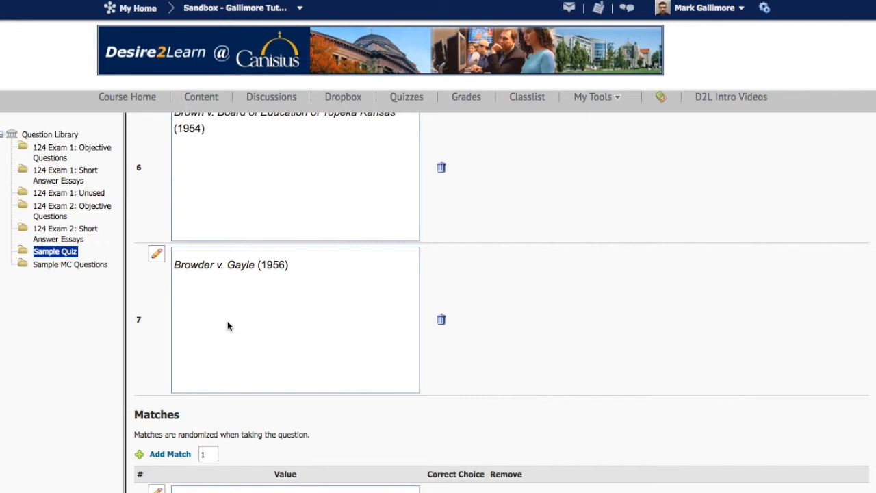
- Save the completed Supreme Court matching question to the Sample Quiz section
{"action": "scroll", "coordinate": [228, 325], "scroll_direction": "up", "scroll_amount": 1}
{"action": "scroll", "coordinate": [228, 325], "scroll_direction": "down", "scroll_amount": 10}
{"action": "scroll", "coordinate": [228, 326], "scroll_direction": "down", "scroll_amount": 10}
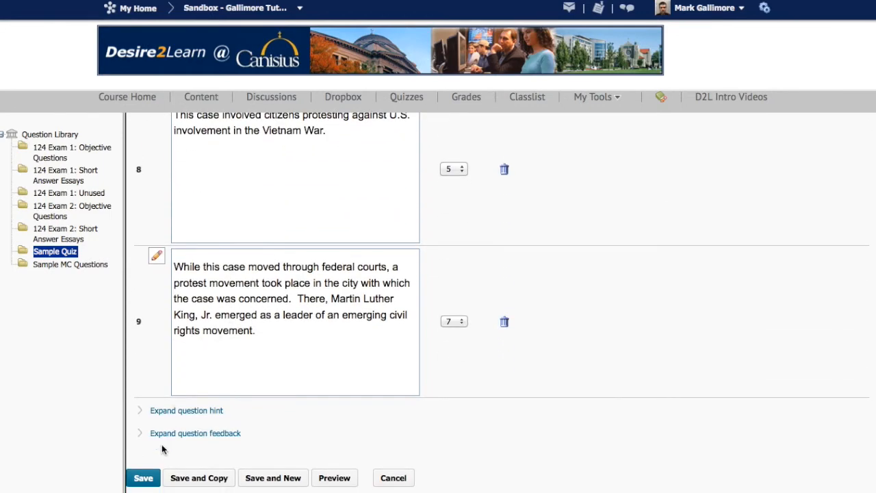
{"action": "left_click", "coordinate": [148, 477]}
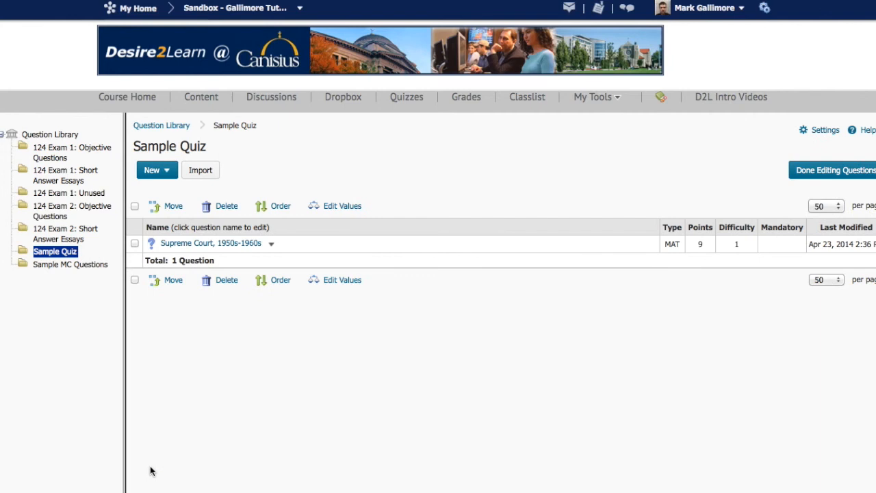